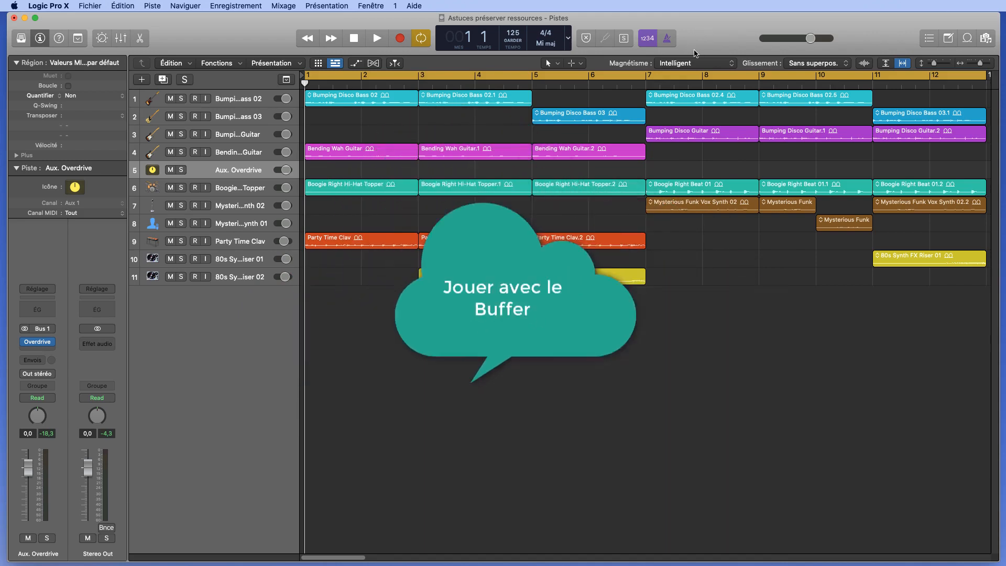
Step: Open the audio device preferences and choose 128 samples as the I/O buffer size (Taille de buffer E/S)
left_click(40, 4)
mouse_move(55, 35)
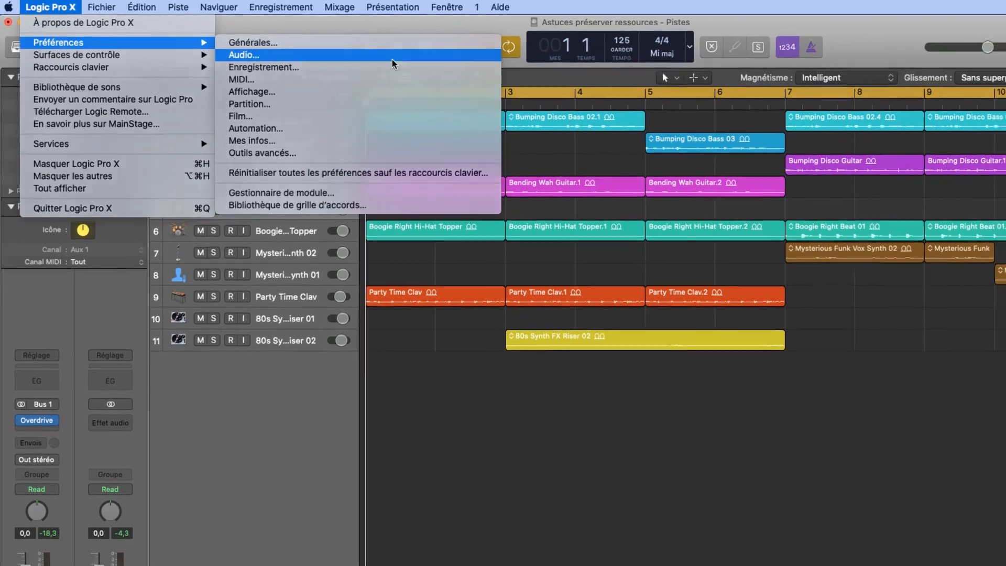
left_click(247, 55)
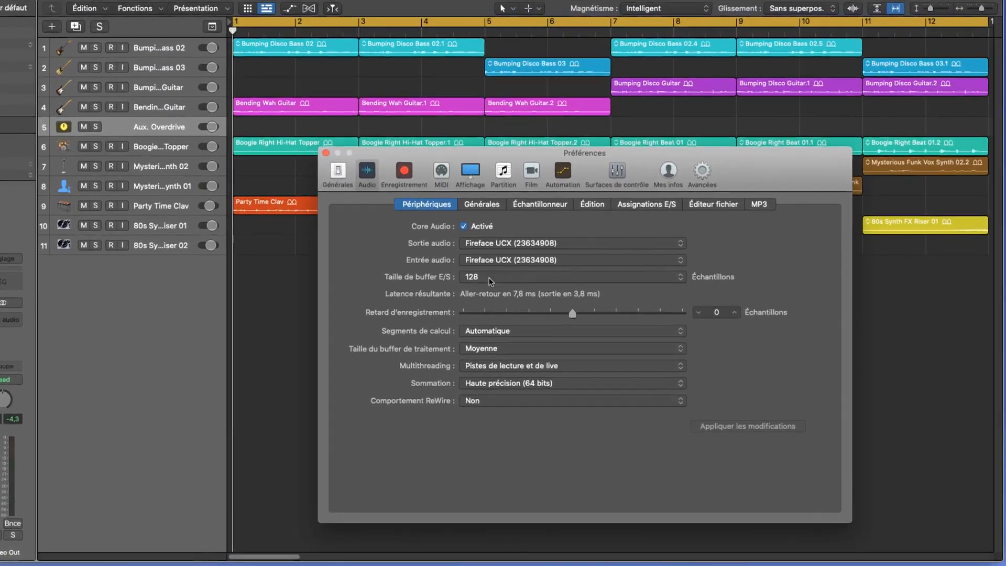
left_click(489, 278)
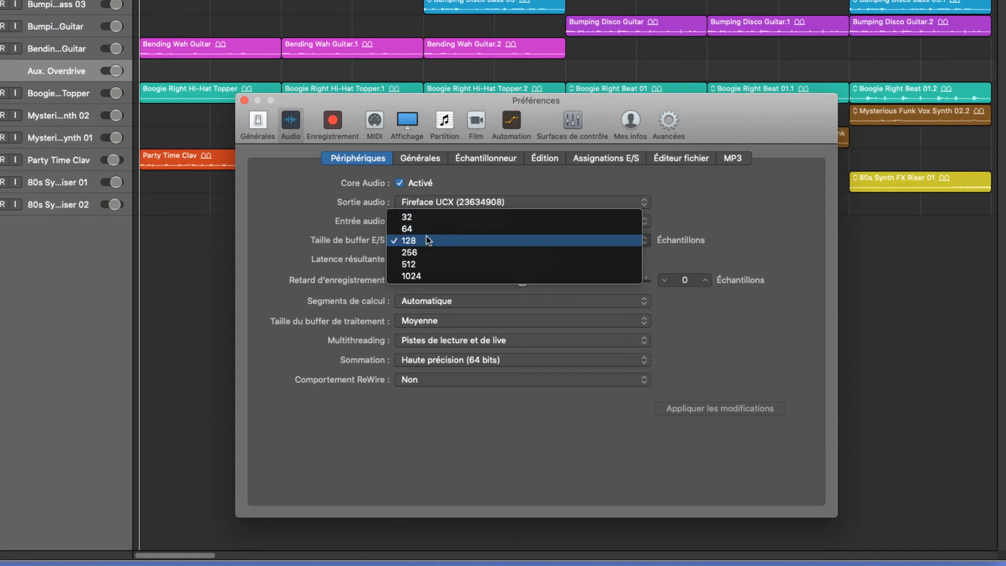
left_click(426, 240)
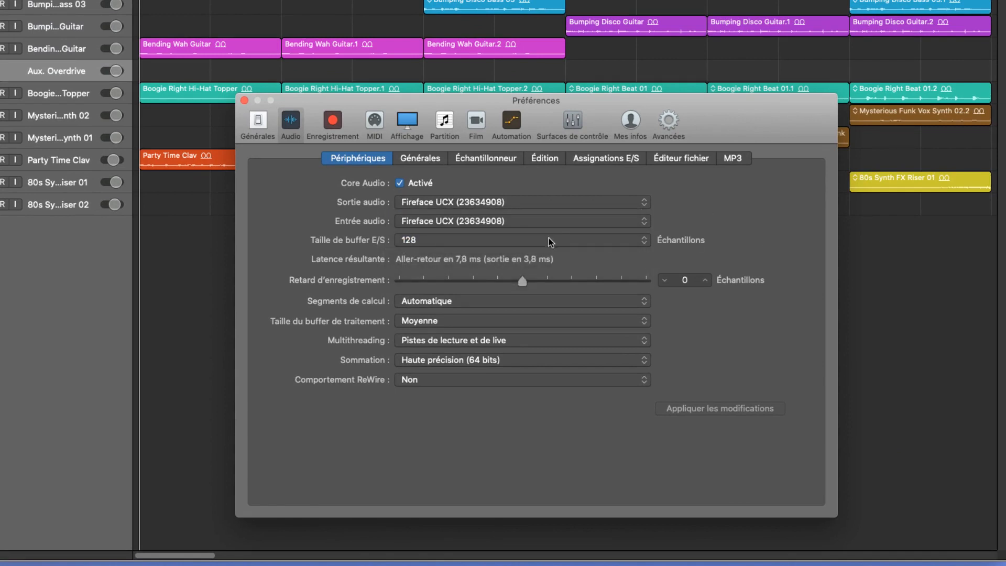
Step: Examine the available I/O buffer sizes and the resulting latency in the audio device preferences
left_click(549, 238)
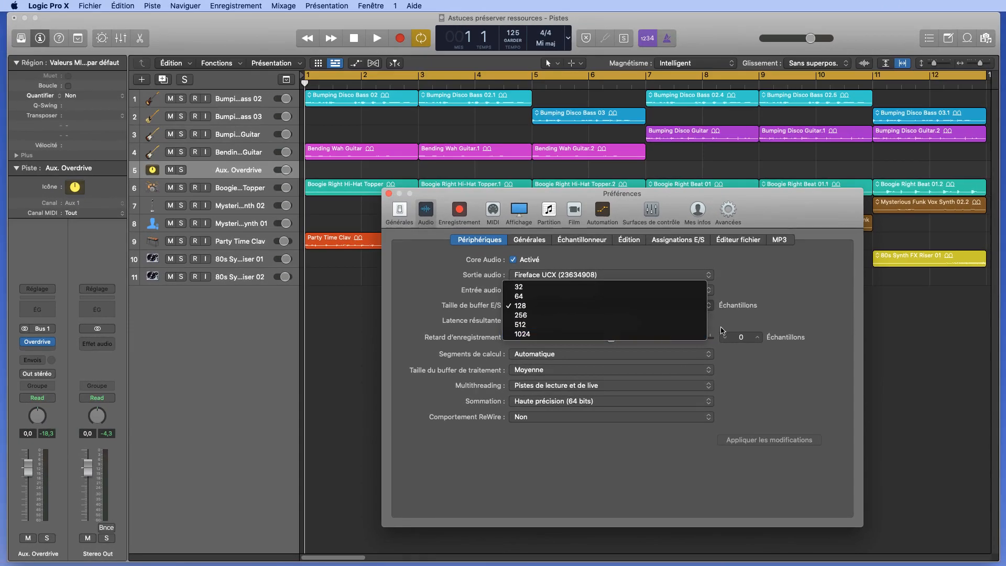
left_click(784, 285)
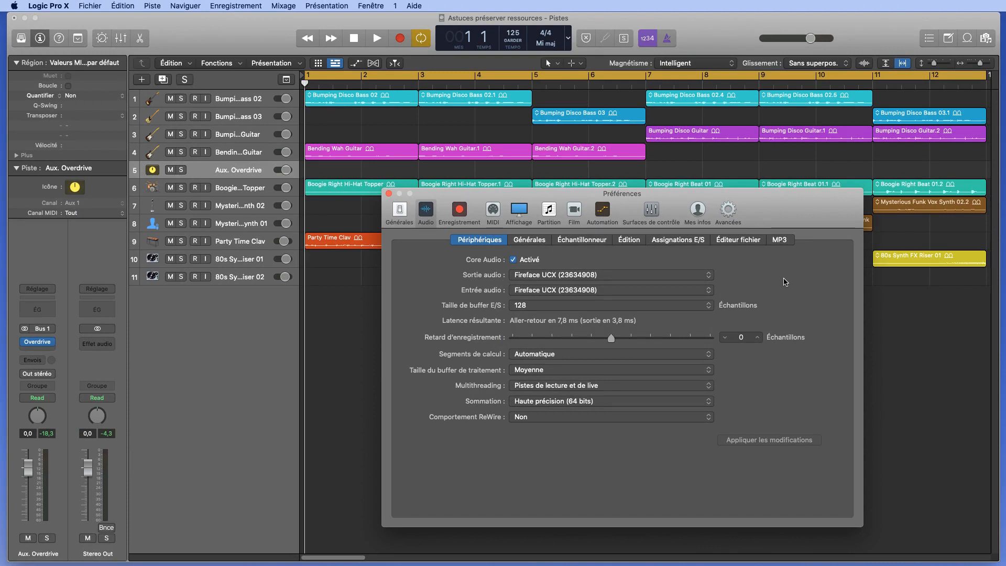
left_click(644, 306)
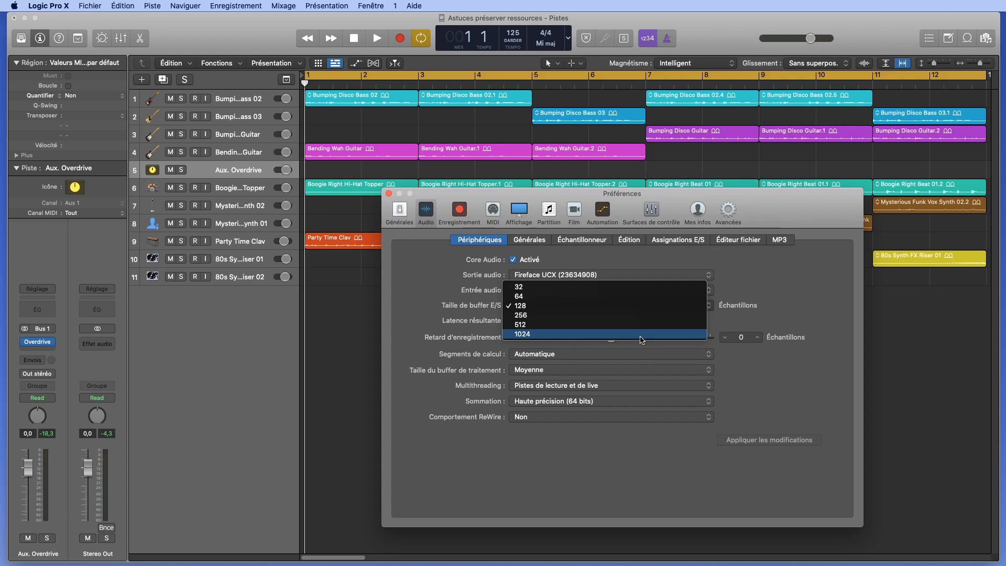
key("Escape")
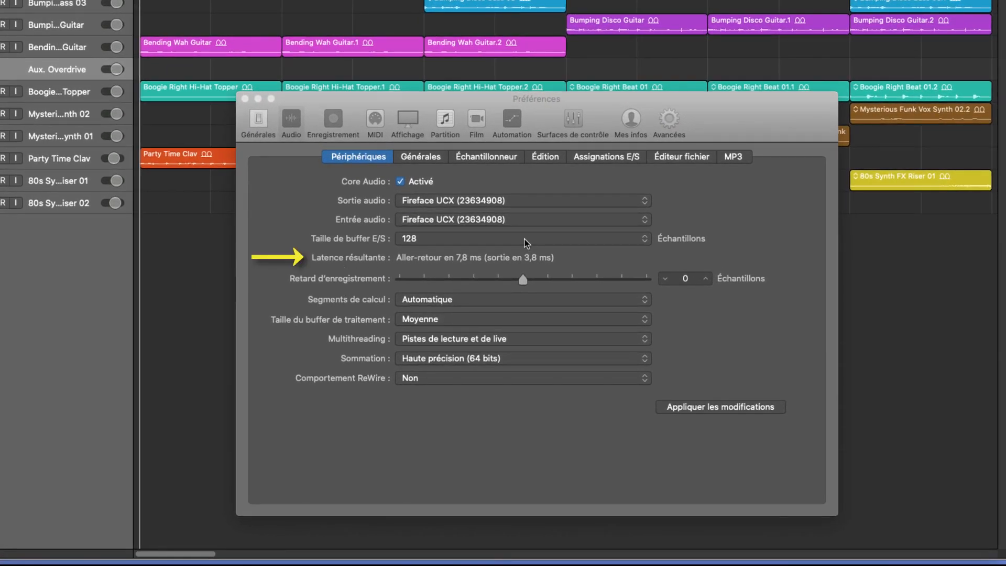
left_click(451, 240)
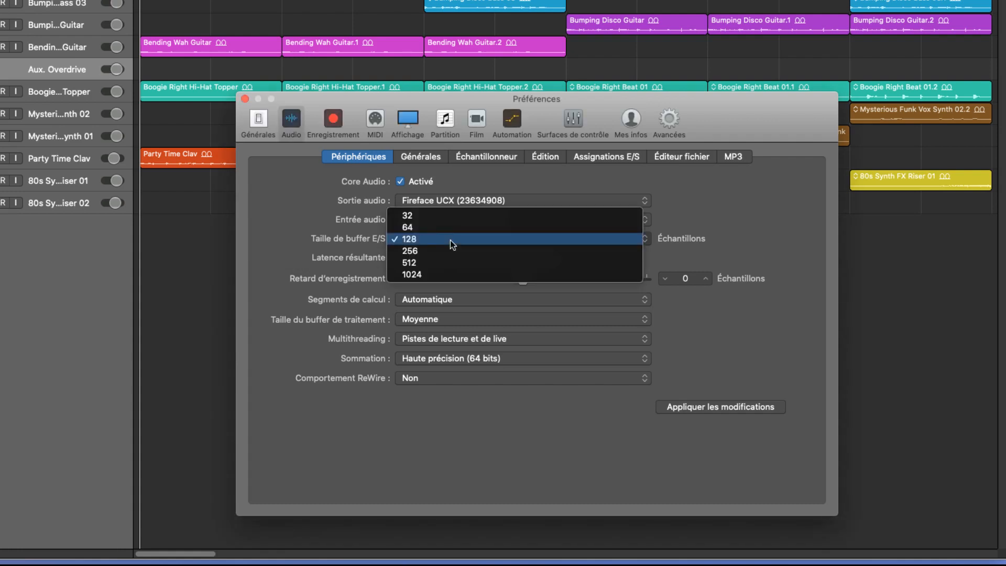
left_click(731, 238)
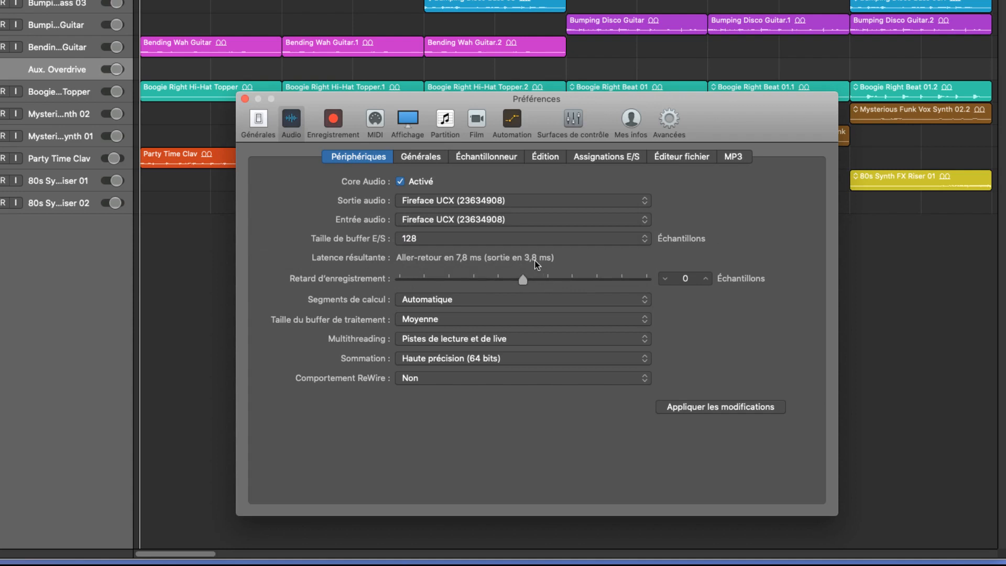
Step: Set the I/O buffer size (Taille de buffer E/S) to 1024 samples and check the resulting latency
left_click(466, 240)
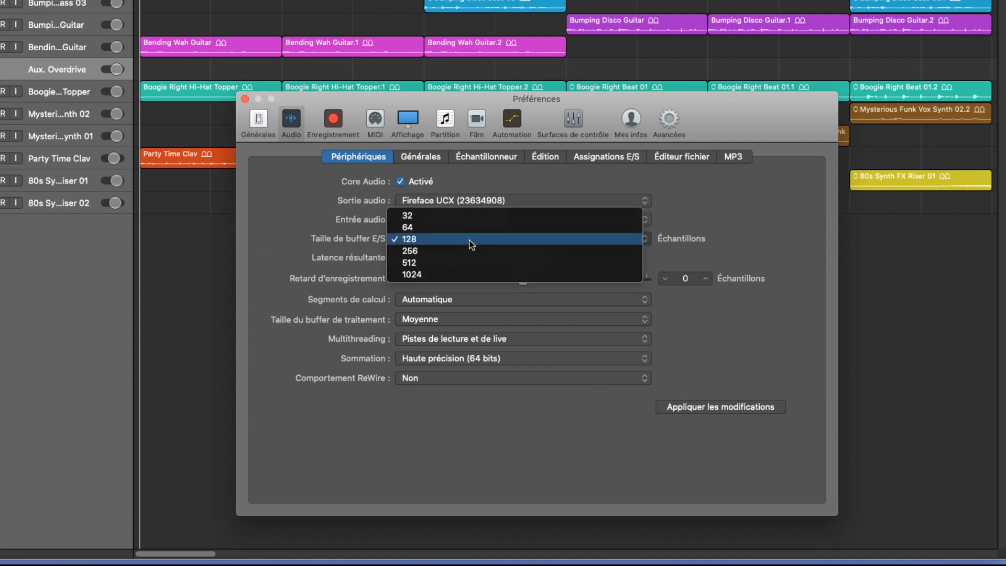
left_click(473, 273)
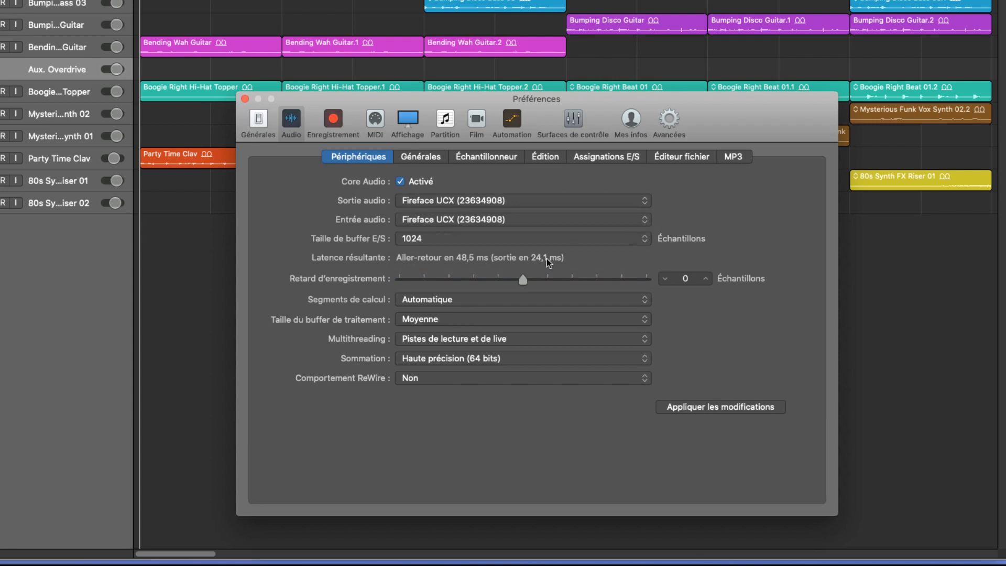
mouse_move(535, 259)
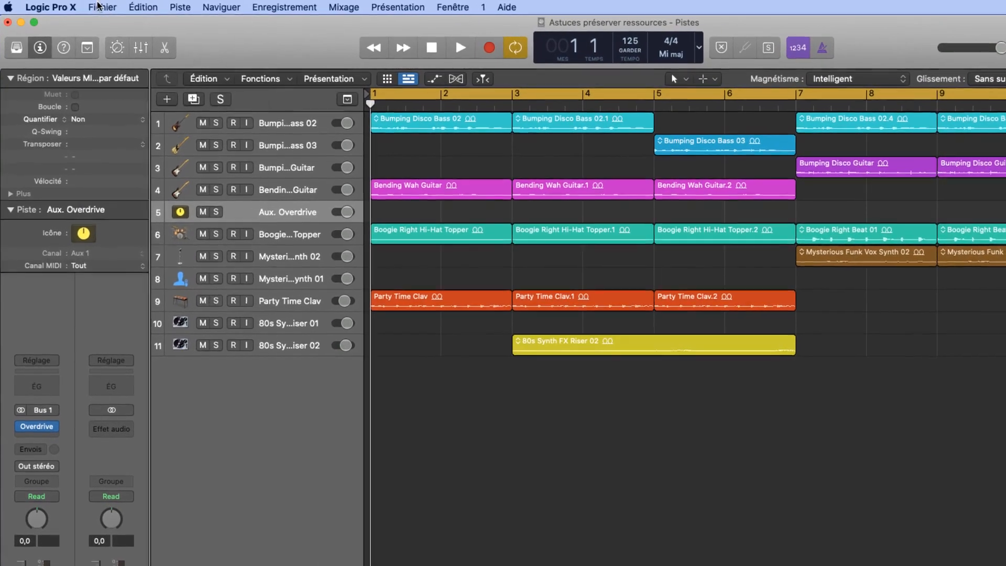
Step: Open the project's audio settings and look at the sample rate options (Fréquence d'échantillonnage)
left_click(88, 5)
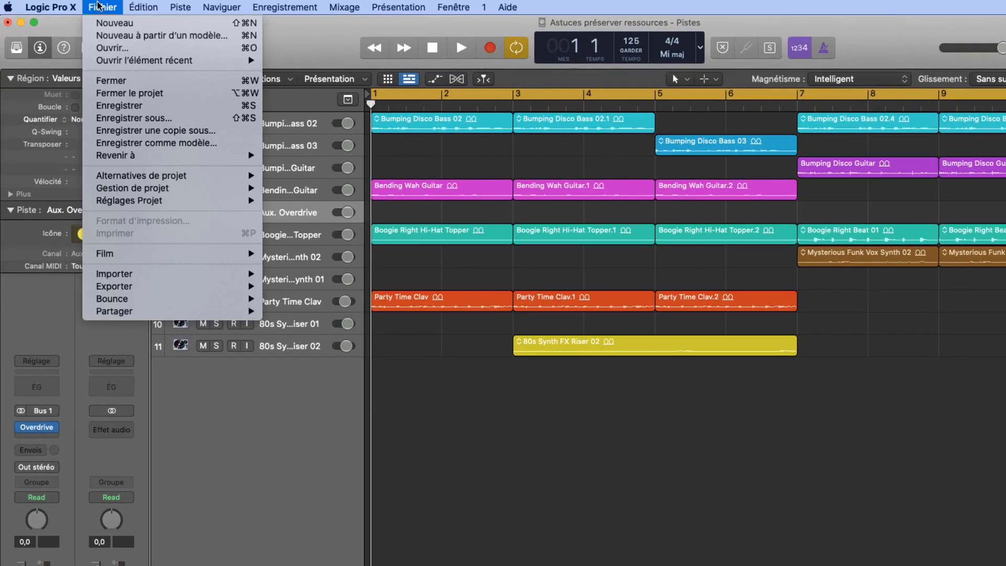
mouse_move(179, 201)
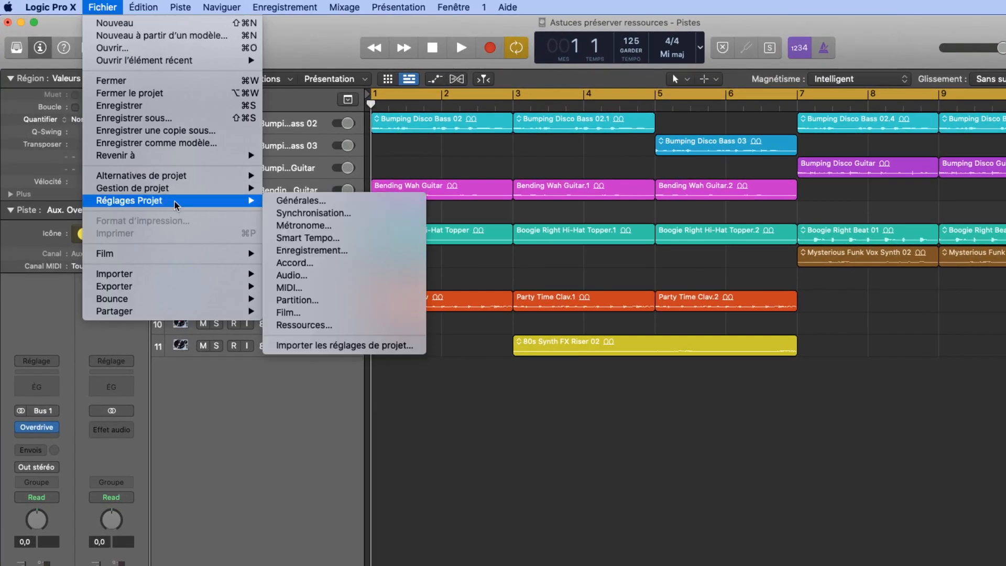
left_click(336, 275)
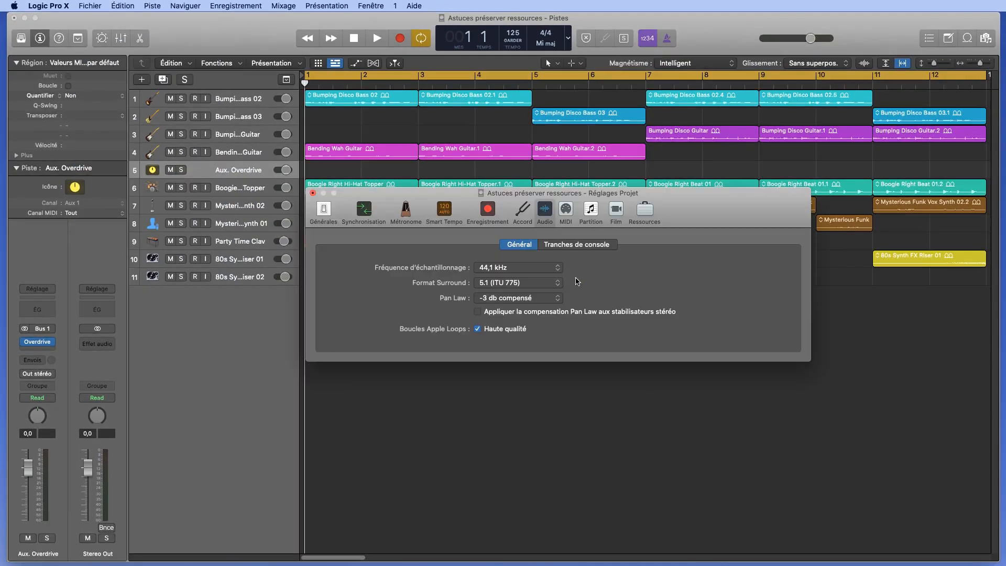
left_click_drag(675, 201, 683, 201)
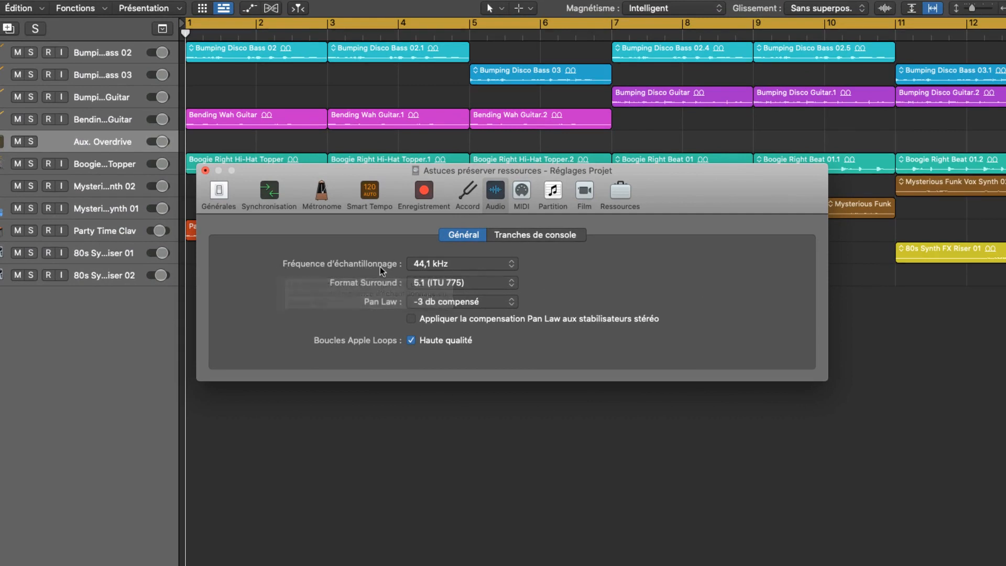
left_click(482, 269)
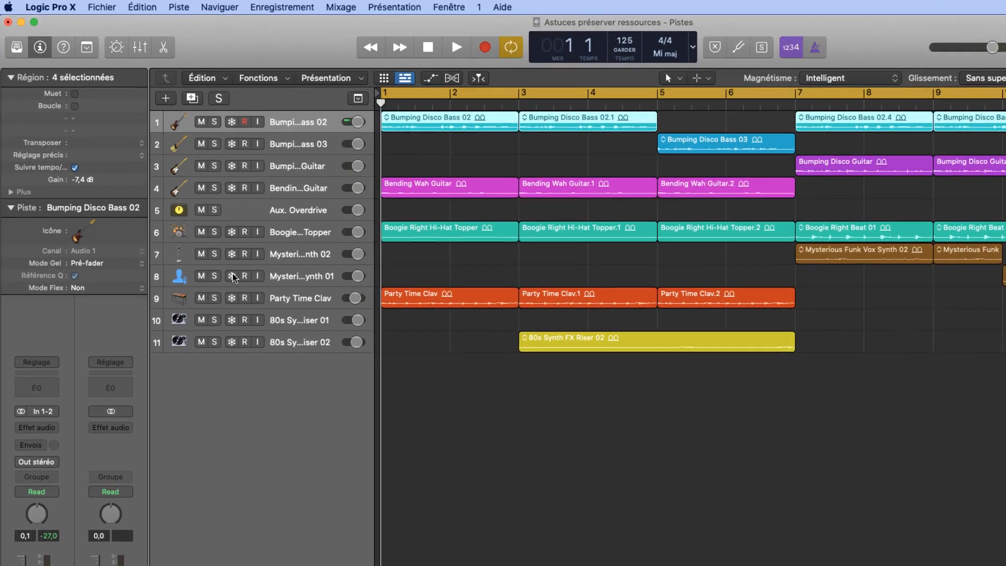
Step: Toggle freeze on track 8 and try to bounce the 80s Synth FX Riser 02 region in place to a new track with the source muted
left_click(232, 276)
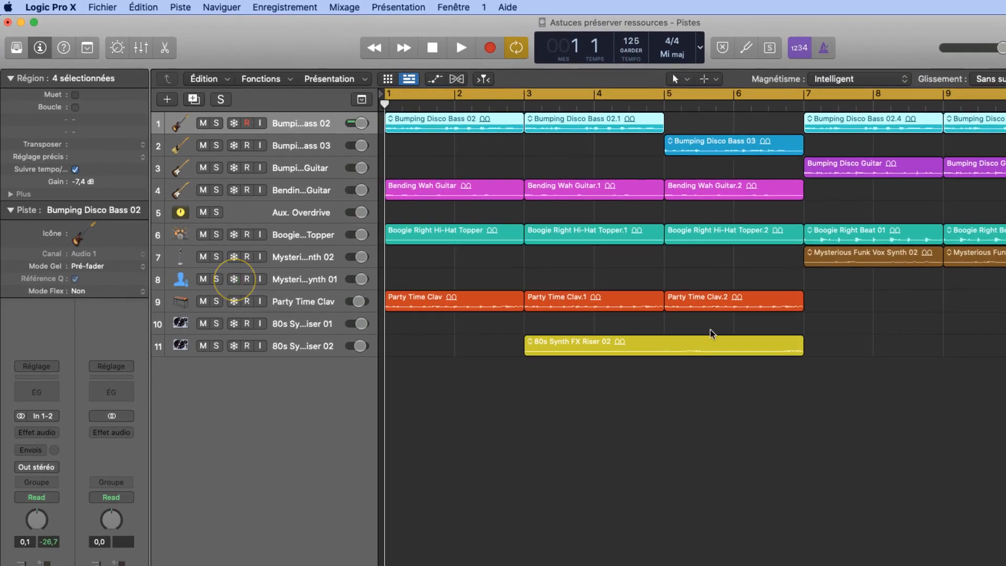
left_click(715, 345)
right_click(738, 344)
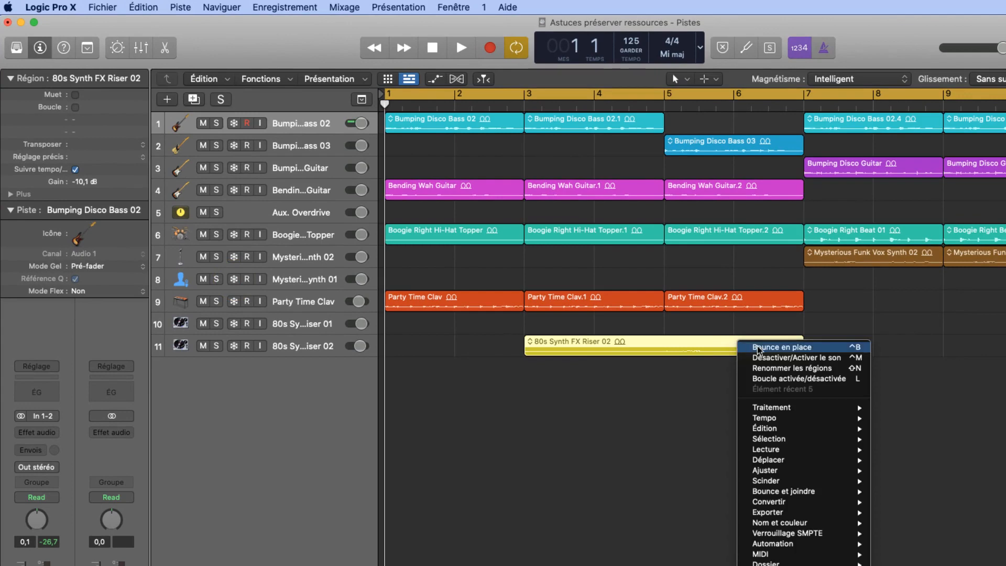
left_click(758, 348)
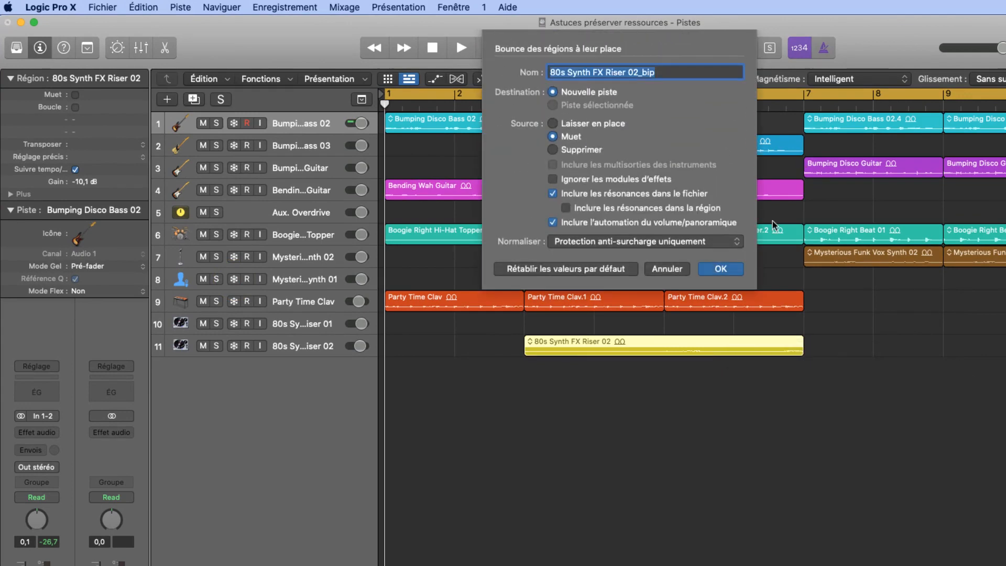
left_click(721, 268)
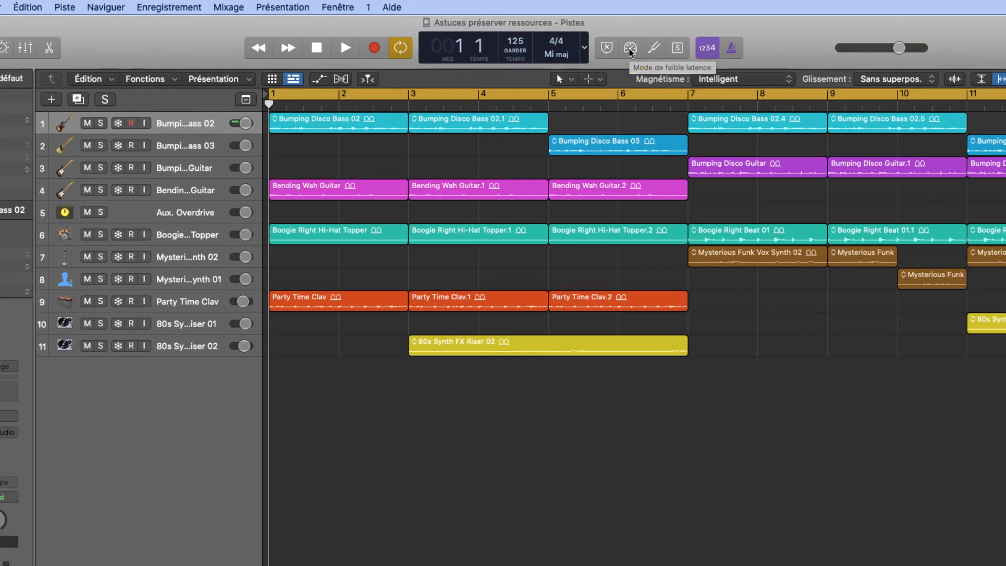
Step: Customize the control bar so that it includes the low-latency mode (Mode de faible latence) control
right_click(782, 35)
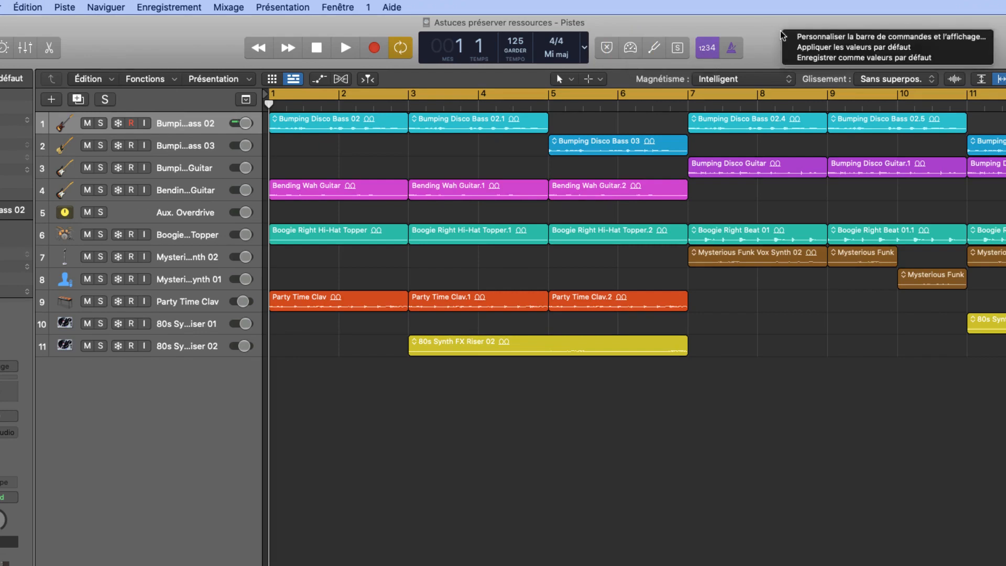
left_click(917, 37)
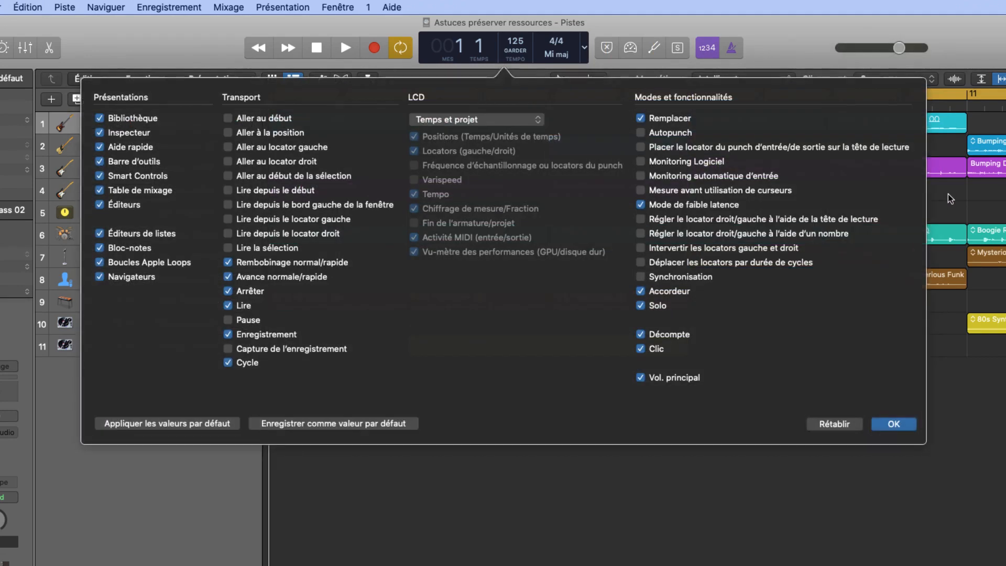
left_click(641, 205)
left_click(643, 206)
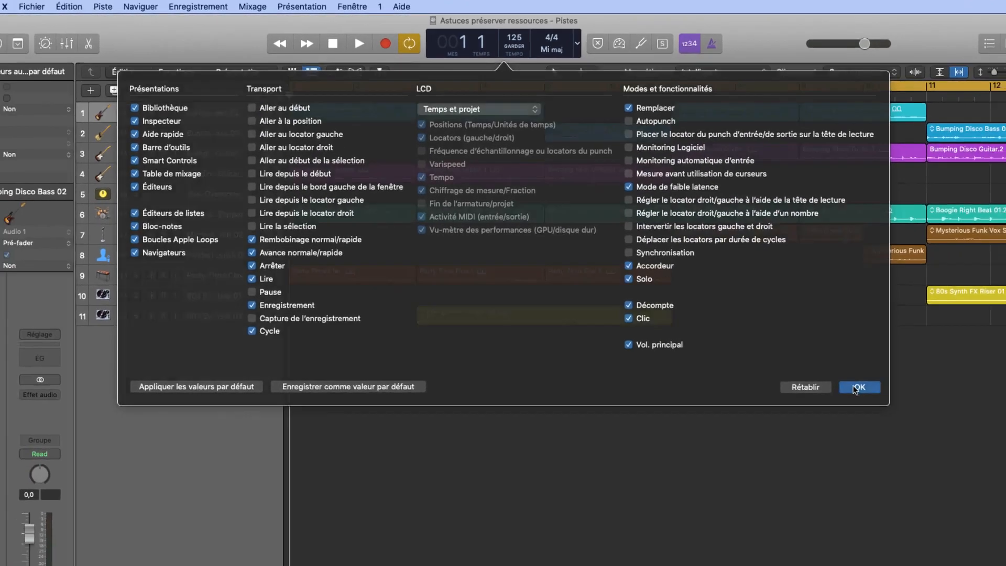
left_click(857, 387)
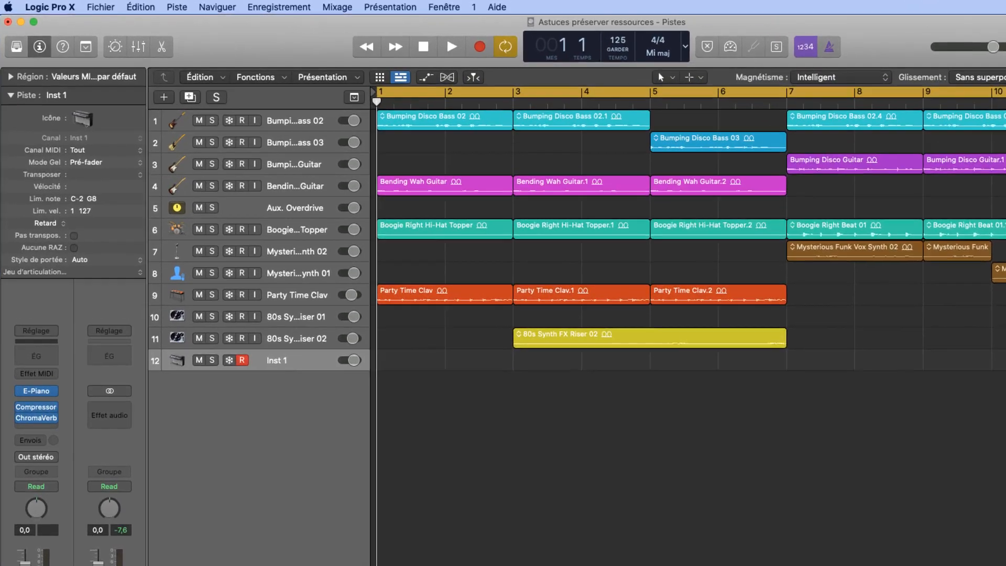
Step: Enable low-latency mode (Mode de faible latence) for plug-in latency in the general audio preferences
left_click(48, 5)
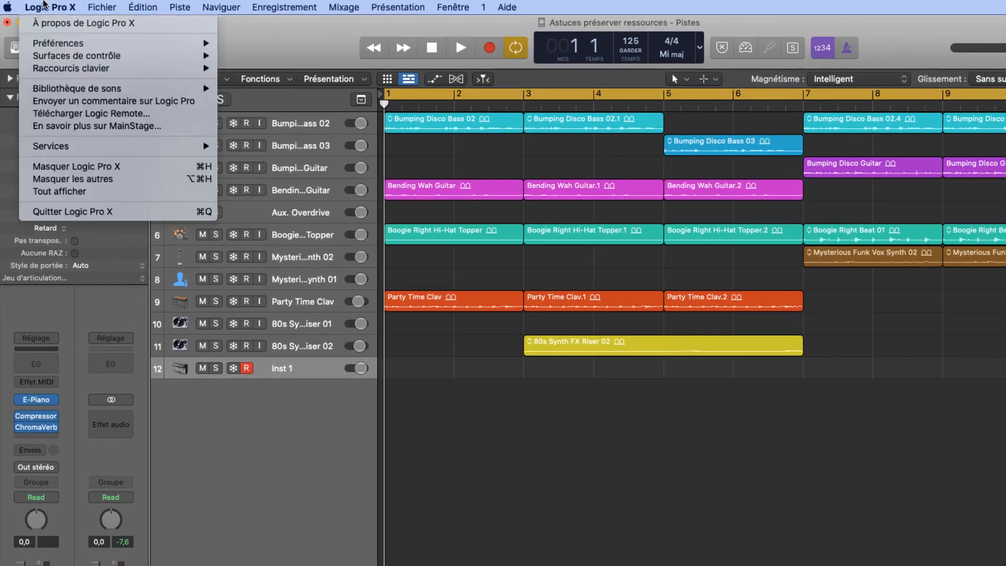
mouse_move(81, 9)
mouse_move(50, 8)
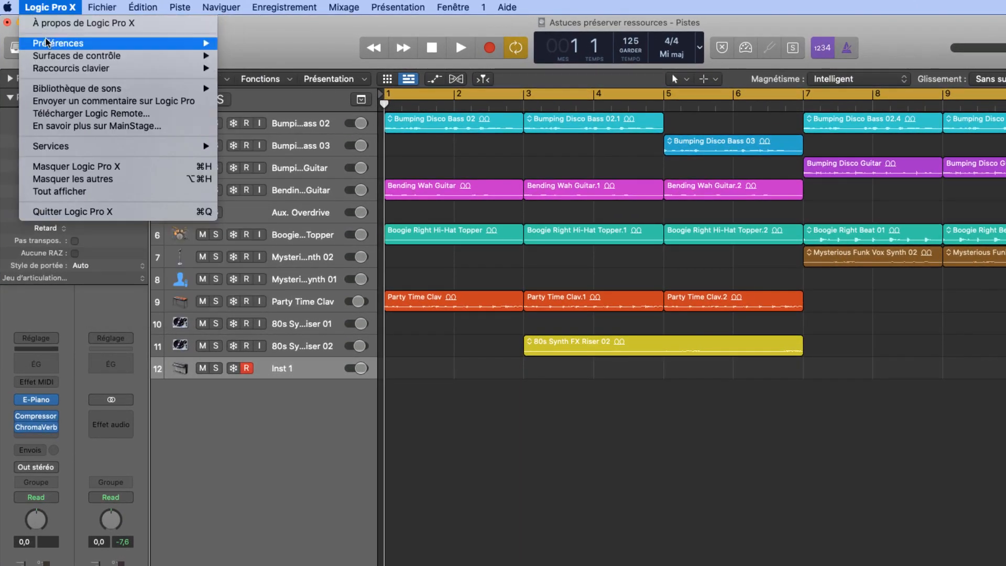
mouse_move(147, 45)
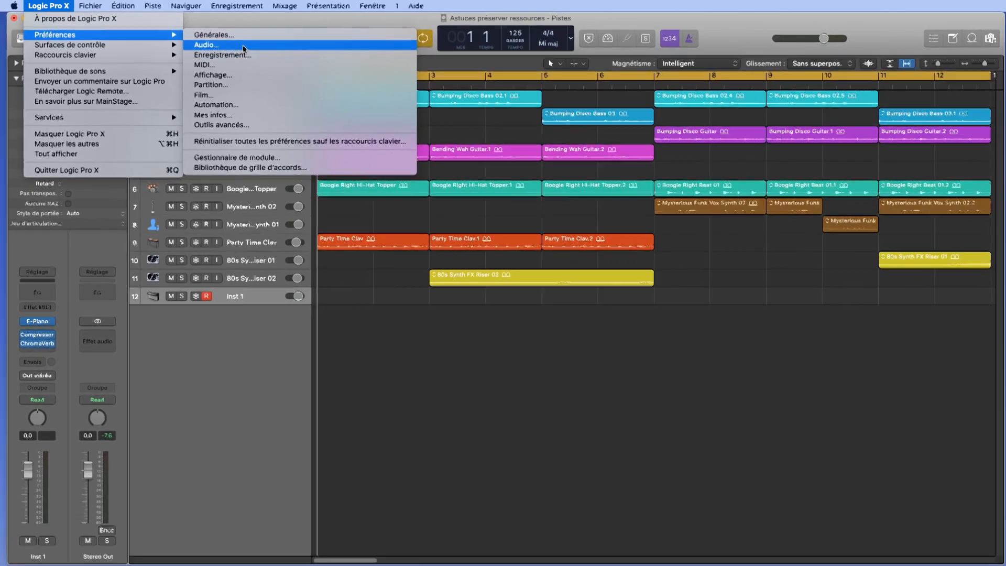
left_click(243, 46)
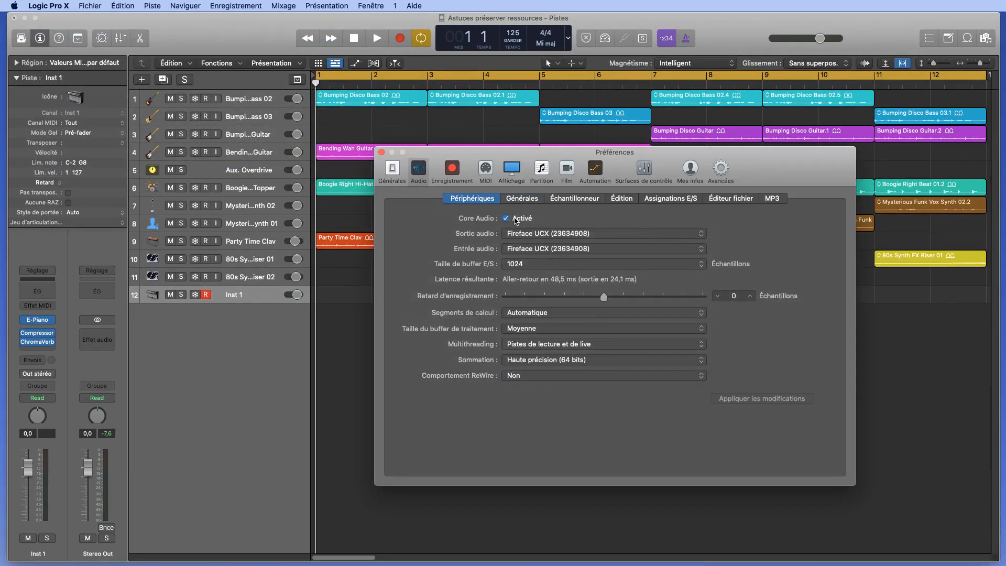
left_click(523, 199)
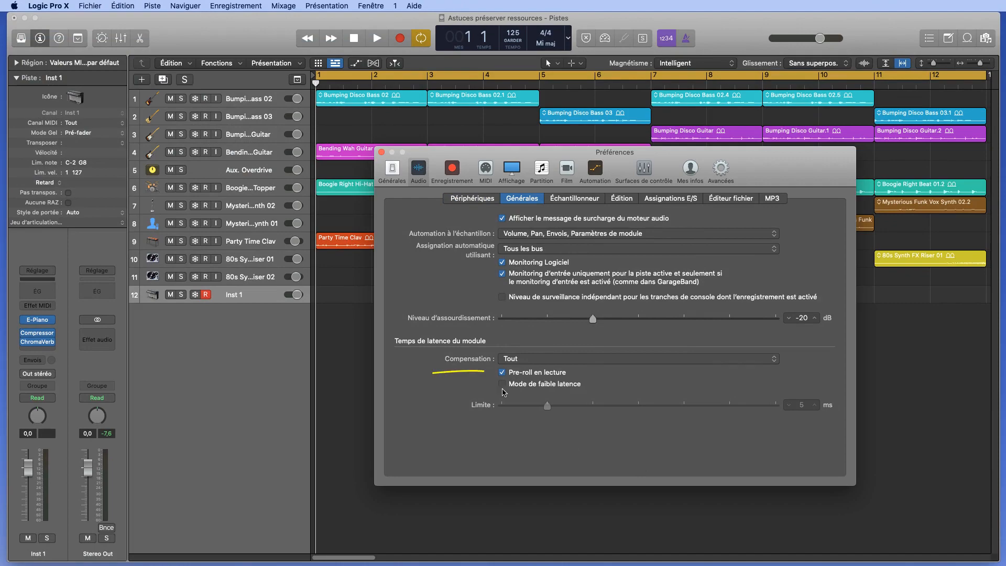
left_click(502, 384)
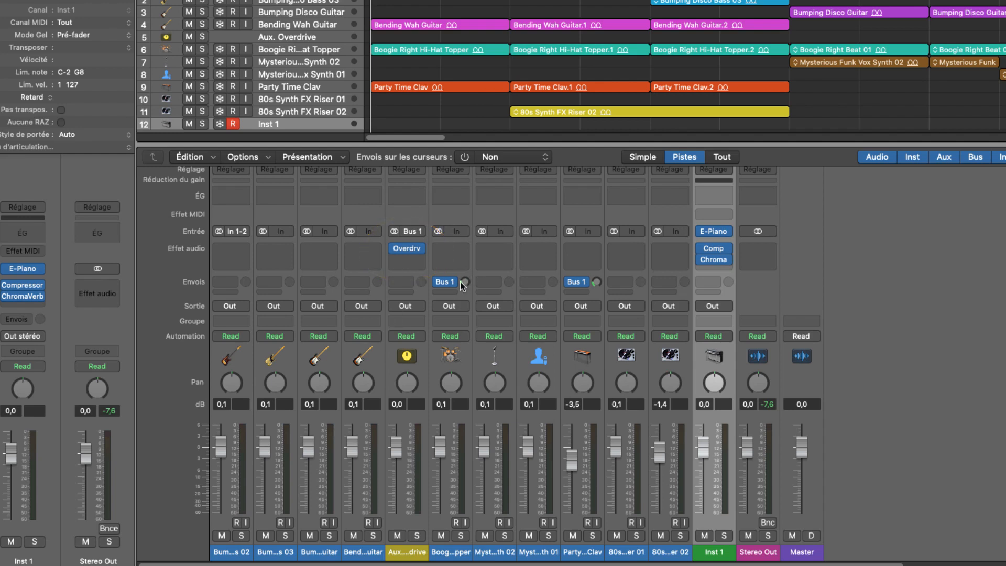
Step: Adjust the Bus 1 send level on the Boogie Right Hi-Hat Topper channel in the mixer
left_click_drag(464, 283, 468, 284)
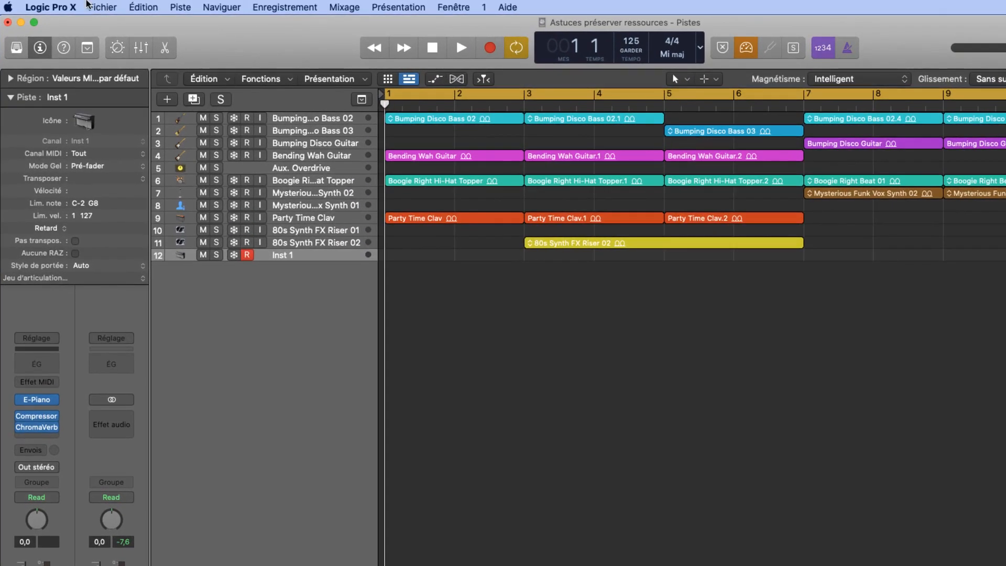
Step: Open the audio device preferences, look at the summing precision options (Sommation), and close the preferences
left_click(48, 6)
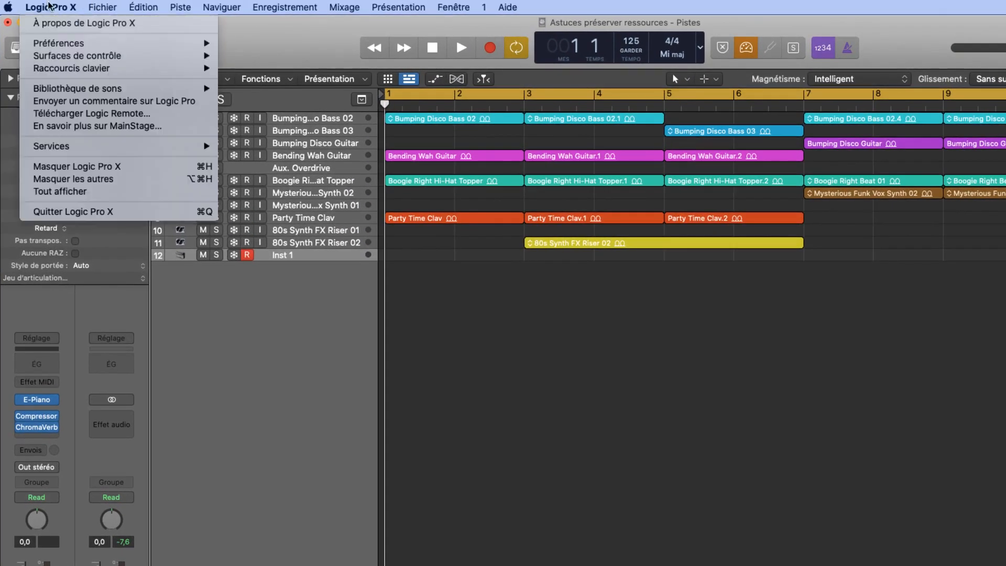
mouse_move(74, 42)
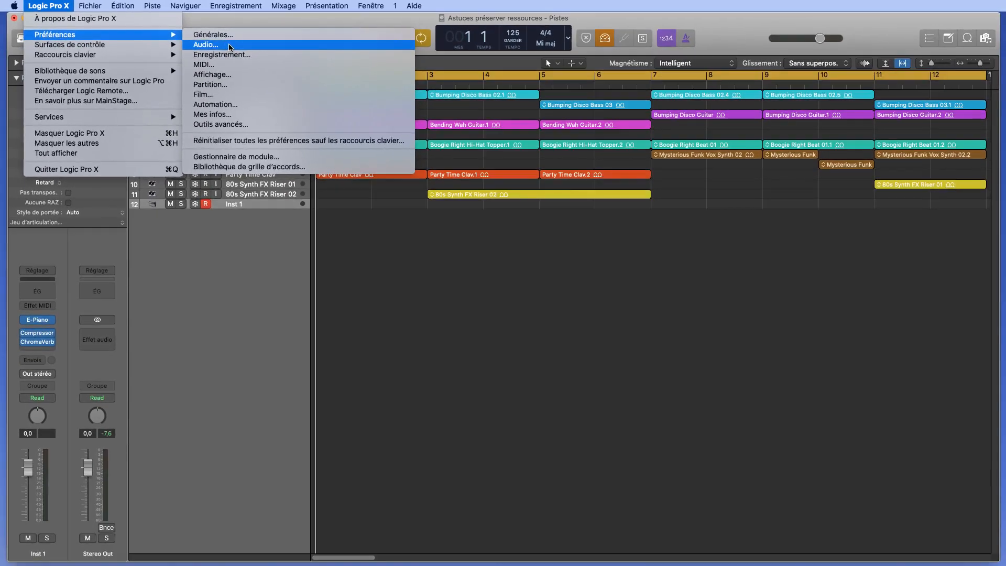
left_click(231, 47)
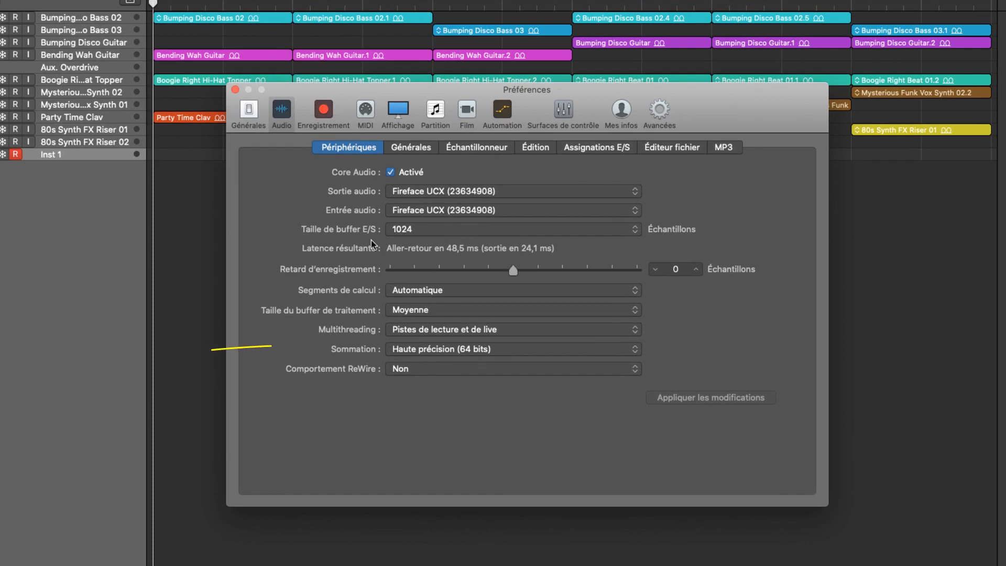
left_click(567, 350)
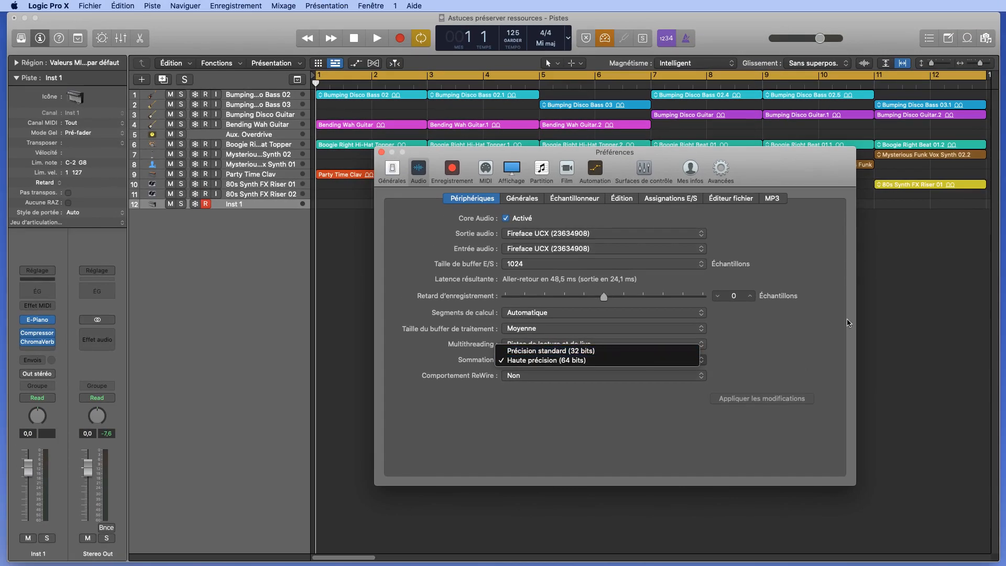
left_click(381, 152)
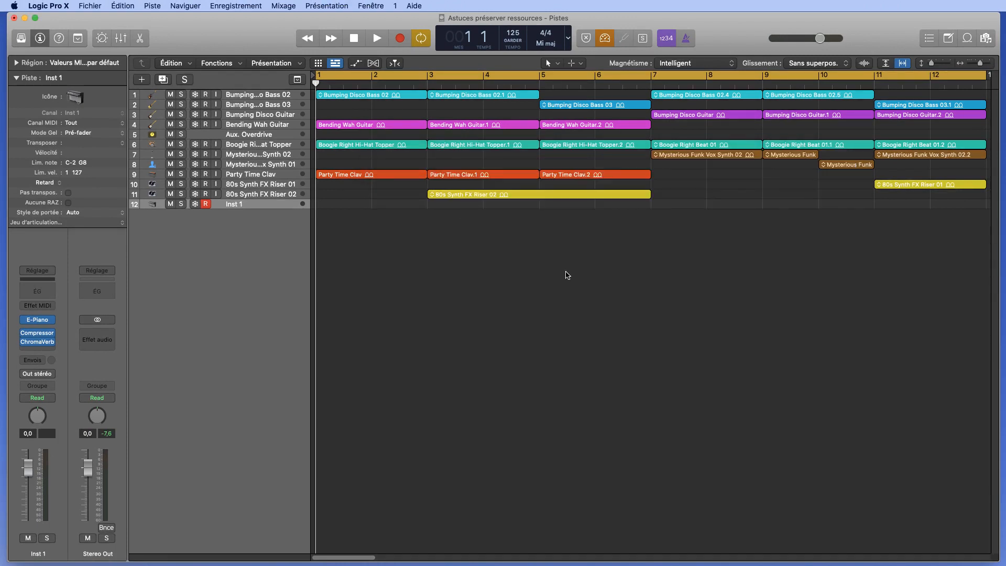